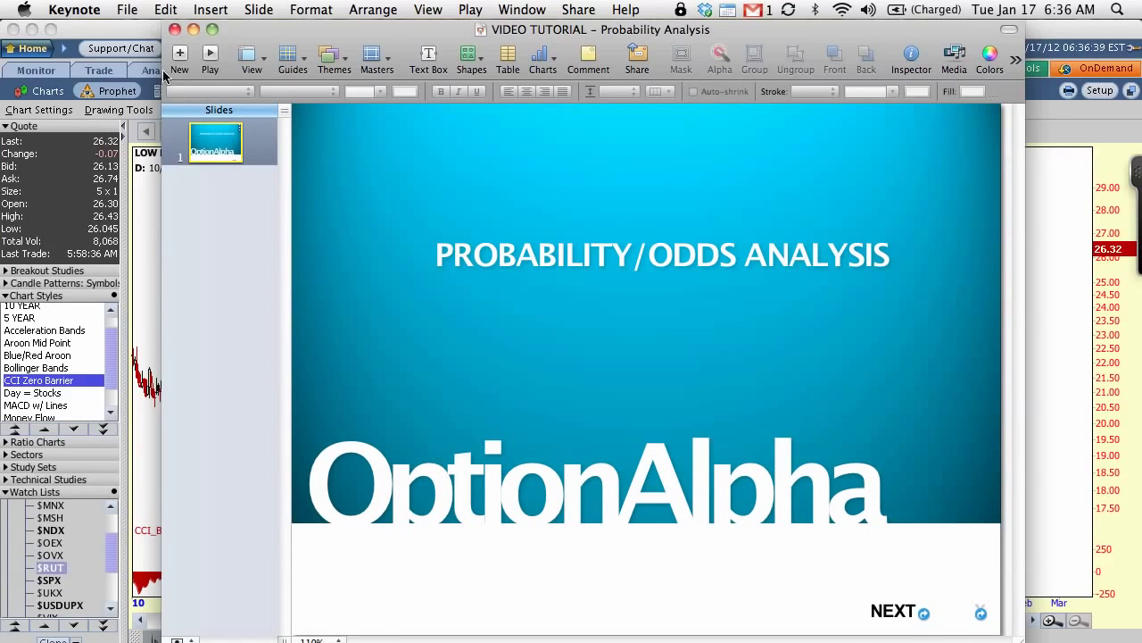
Switch to thinkorswim and open the Probability Analysis chart for LOW
{"action": "left_click", "coordinate": [141, 212]}
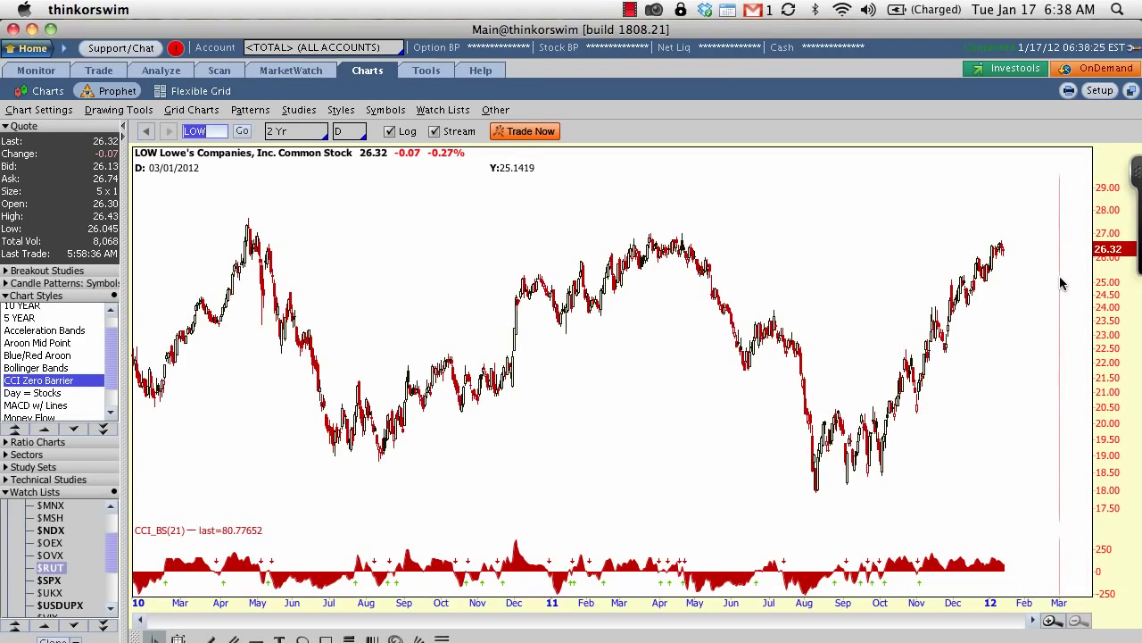
{"action": "left_click", "coordinate": [176, 76]}
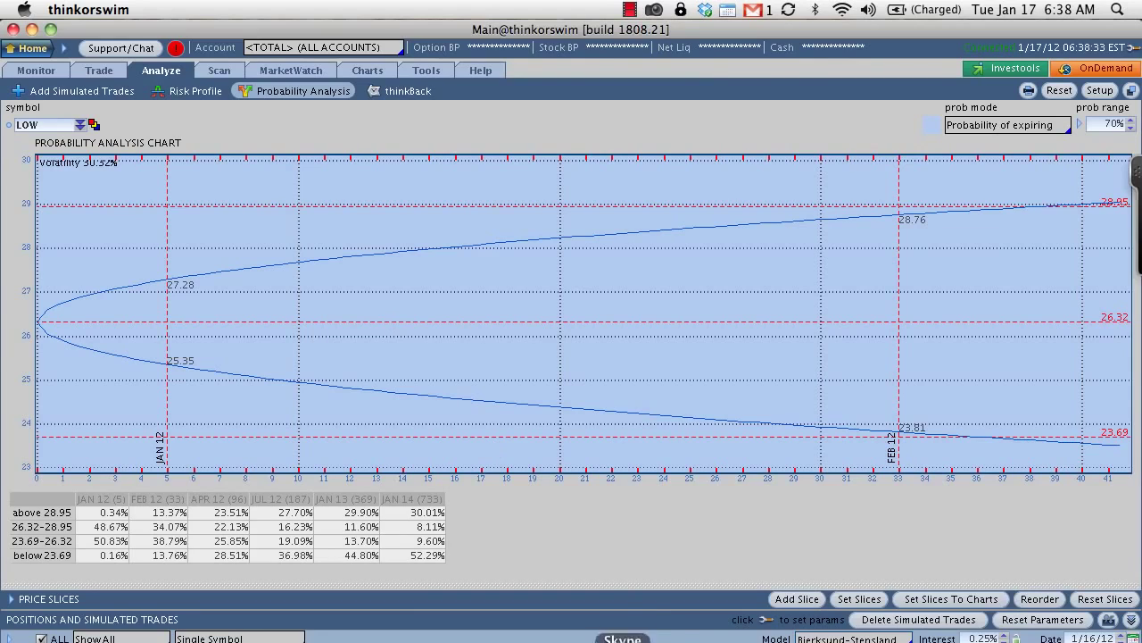
Switch to Highlight, underline the LOW symbol, point an arrow at the curves' origin and trace the beginning of both probability curves
{"action": "left_click", "coordinate": [586, 636]}
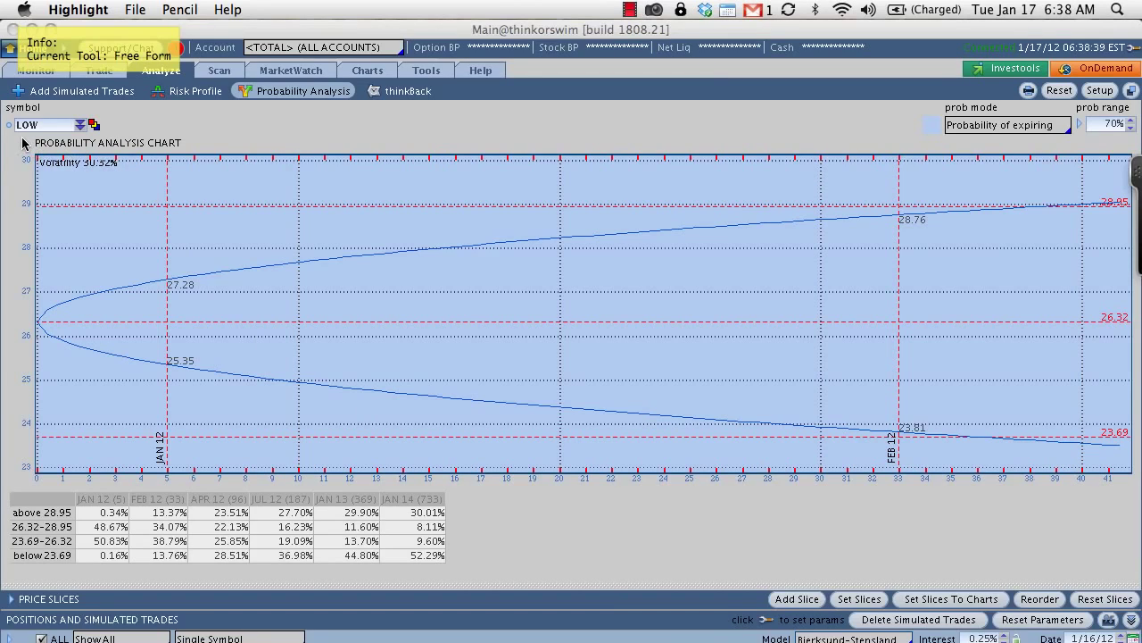
{"action": "left_click_drag", "start_coordinate": [15, 135], "coordinate": [37, 135]}
{"action": "left_click_drag", "start_coordinate": [14, 320], "coordinate": [26, 327]}
{"action": "left_click_drag", "start_coordinate": [38, 326], "coordinate": [104, 292]}
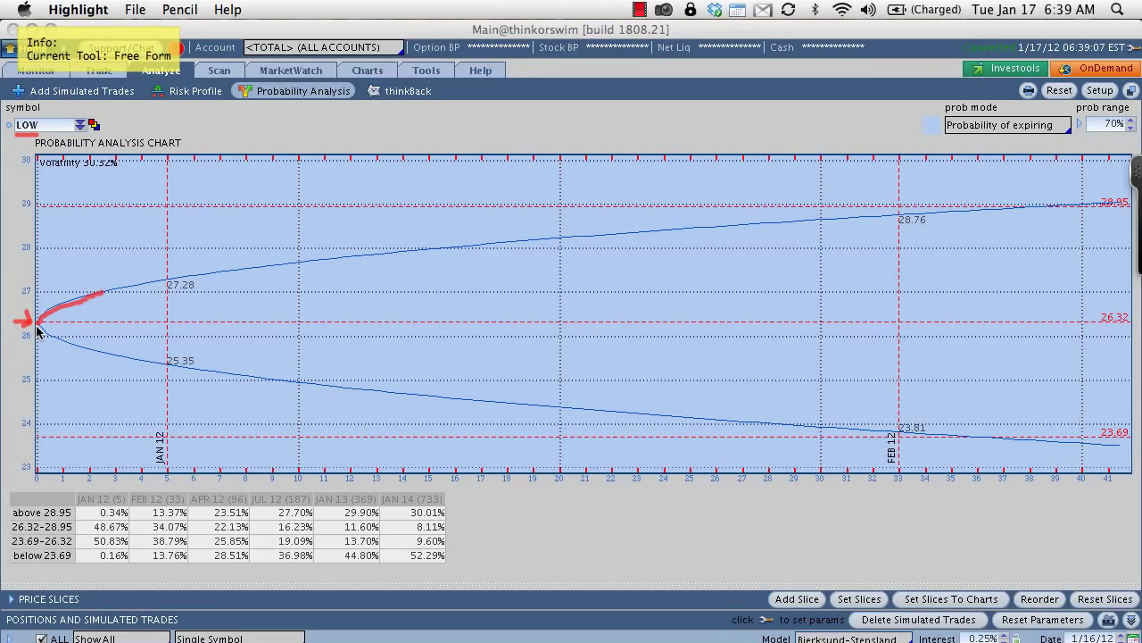
{"action": "left_click_drag", "start_coordinate": [38, 327], "coordinate": [101, 356]}
Mark the JAN 12 and FEB 12 expirations along the chart's time axis and underline the JAN 12 header in the table
{"action": "left_click_drag", "start_coordinate": [161, 483], "coordinate": [179, 482]}
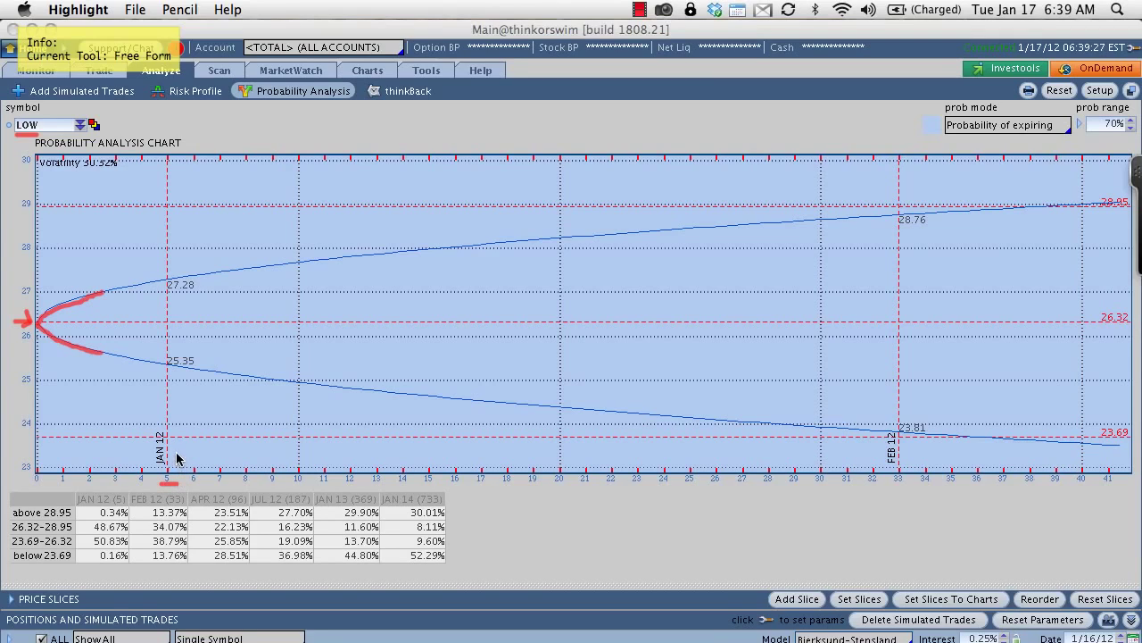
{"action": "left_click_drag", "start_coordinate": [174, 428], "coordinate": [175, 465]}
{"action": "left_click_drag", "start_coordinate": [905, 438], "coordinate": [904, 487]}
{"action": "left_click_drag", "start_coordinate": [79, 504], "coordinate": [124, 506]}
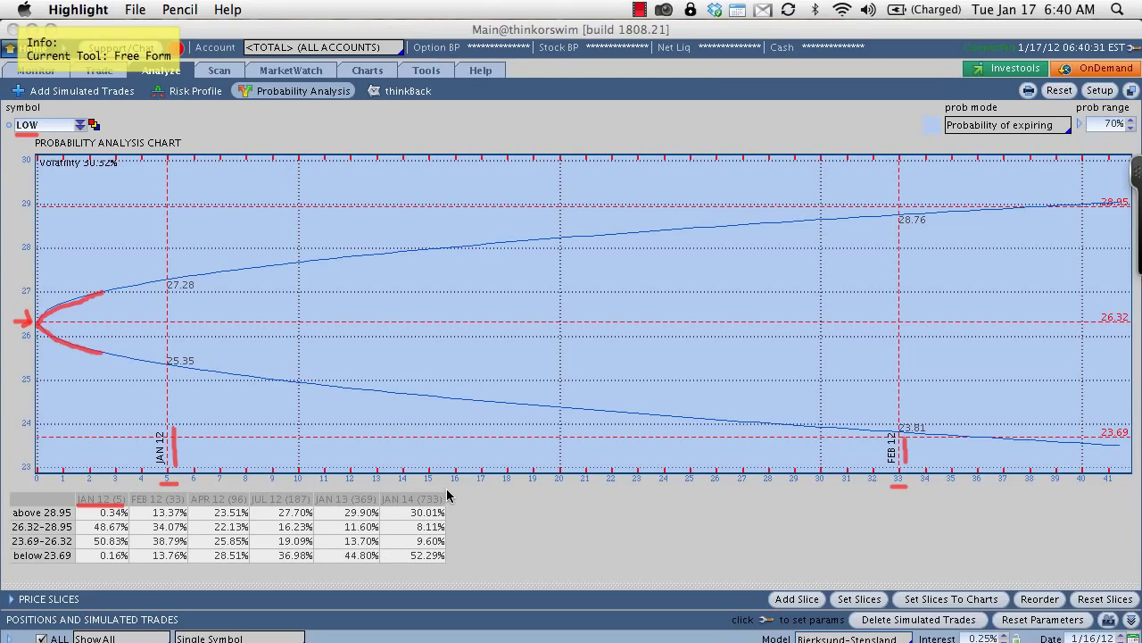
Draw a box around the JAN 14 column of the probability table, then clear all markup
{"action": "mouse_move", "coordinate": [446, 490]}
{"action": "left_mouse_down"}
{"action": "mouse_move", "coordinate": [379, 493]}
{"action": "mouse_move", "coordinate": [378, 567]}
{"action": "left_mouse_up"}
{"action": "left_click_drag", "start_coordinate": [448, 571], "coordinate": [449, 490]}
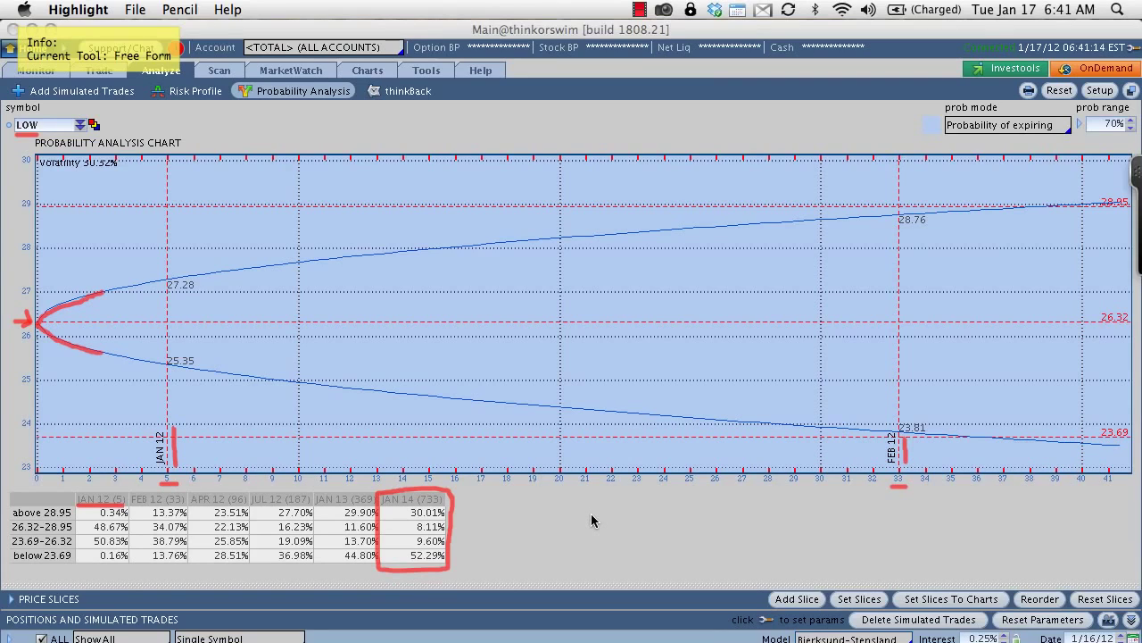
{"action": "key", "text": "super+k"}
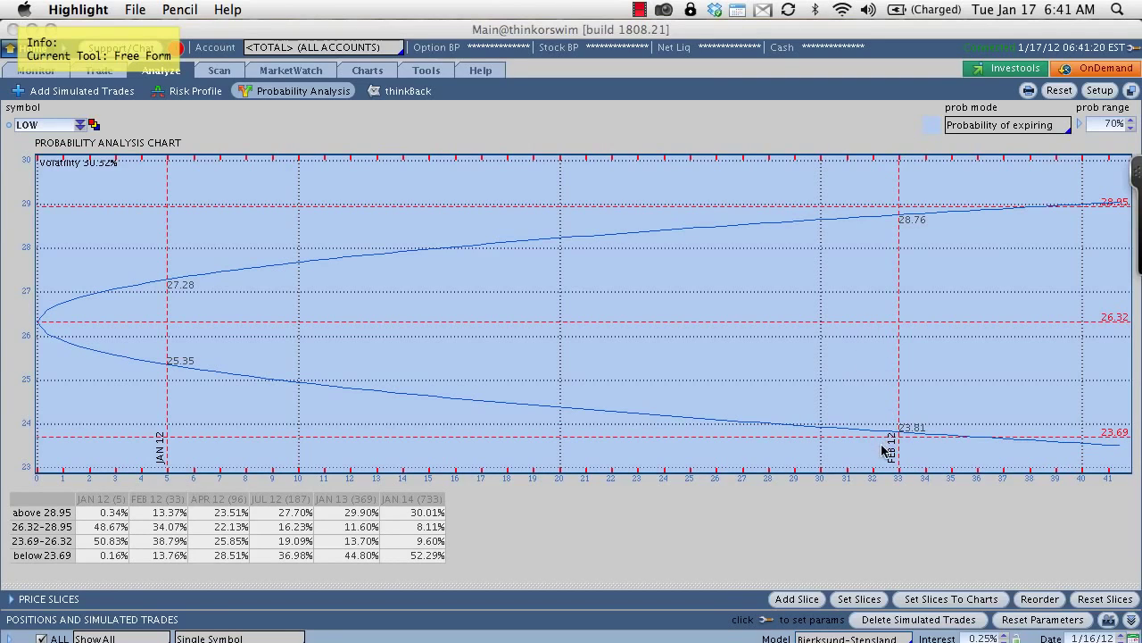
Mark the FEB 12 expiration line, circle the 70% probability range and draw an arrow pointing at it
{"action": "mouse_move", "coordinate": [884, 446]}
{"action": "left_mouse_down"}
{"action": "mouse_move", "coordinate": [882, 433]}
{"action": "mouse_move", "coordinate": [882, 465]}
{"action": "left_mouse_up"}
{"action": "mouse_move", "coordinate": [1101, 136]}
{"action": "left_mouse_down"}
{"action": "mouse_move", "coordinate": [1132, 134]}
{"action": "mouse_move", "coordinate": [1133, 122]}
{"action": "mouse_move", "coordinate": [1109, 114]}
{"action": "mouse_move", "coordinate": [1104, 134]}
{"action": "left_mouse_up"}
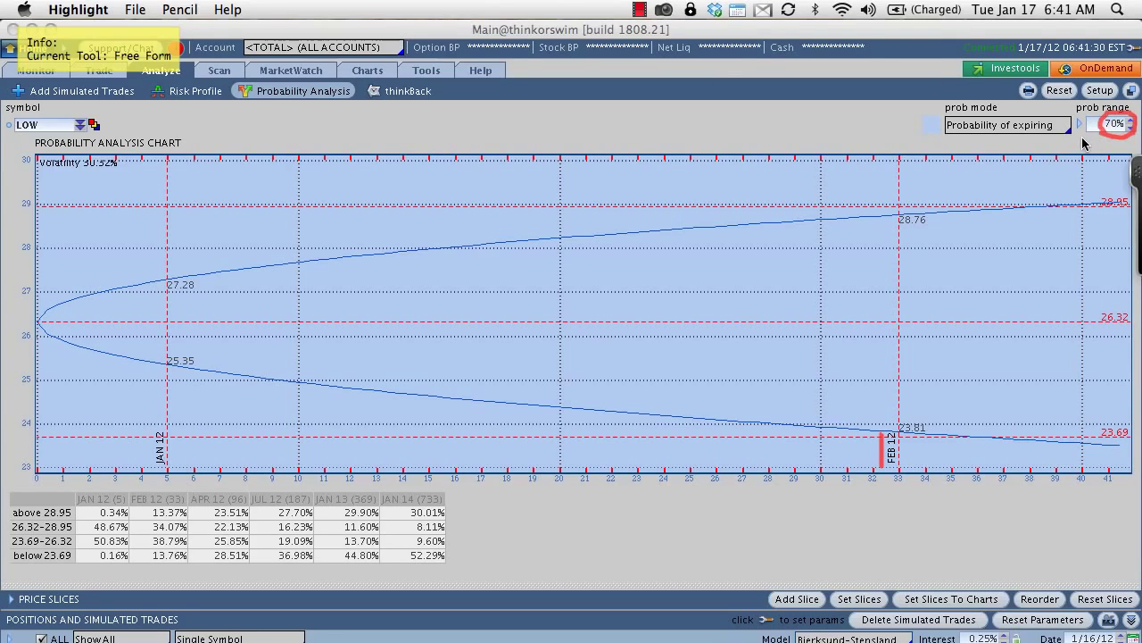
{"action": "mouse_move", "coordinate": [998, 178]}
{"action": "left_mouse_down"}
{"action": "mouse_move", "coordinate": [1105, 135]}
{"action": "mouse_move", "coordinate": [1098, 166]}
{"action": "left_mouse_up"}
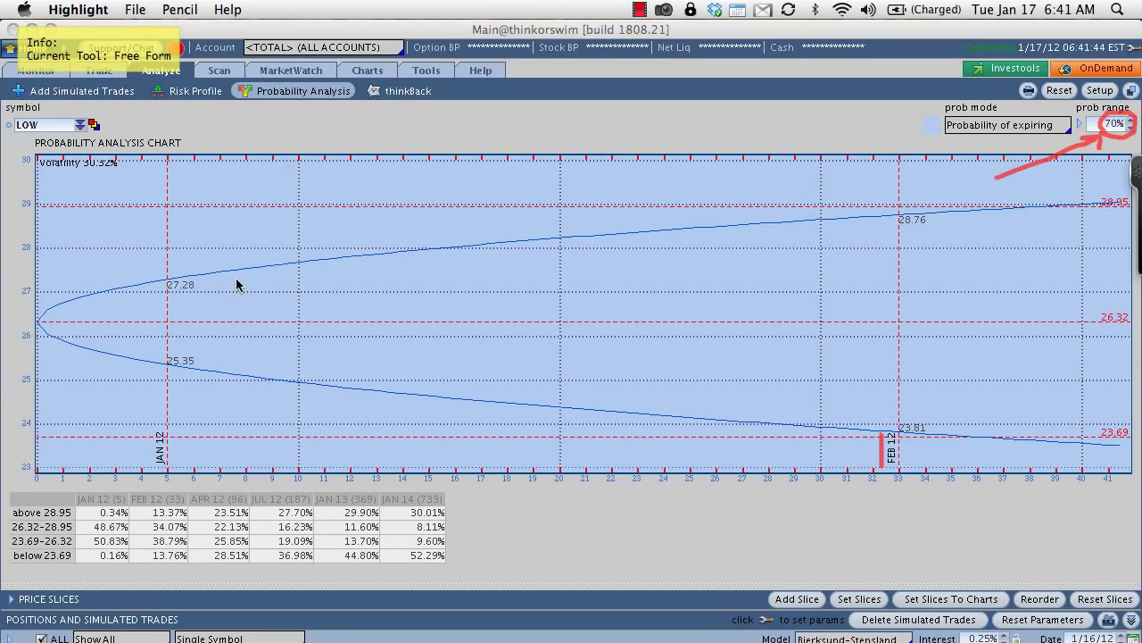
Hatch the area between the two probability curves with seven slanted strokes from about day 7 to day 24
{"action": "left_click_drag", "start_coordinate": [237, 277], "coordinate": [199, 365]}
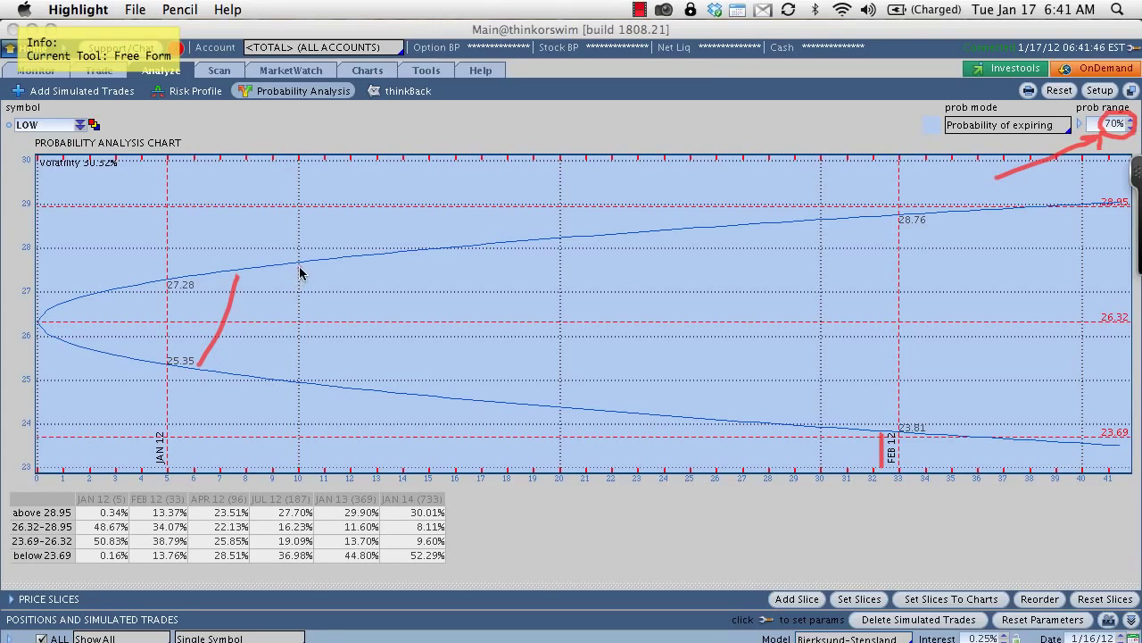
{"action": "left_click_drag", "start_coordinate": [300, 267], "coordinate": [270, 367]}
{"action": "left_click_drag", "start_coordinate": [367, 257], "coordinate": [321, 385]}
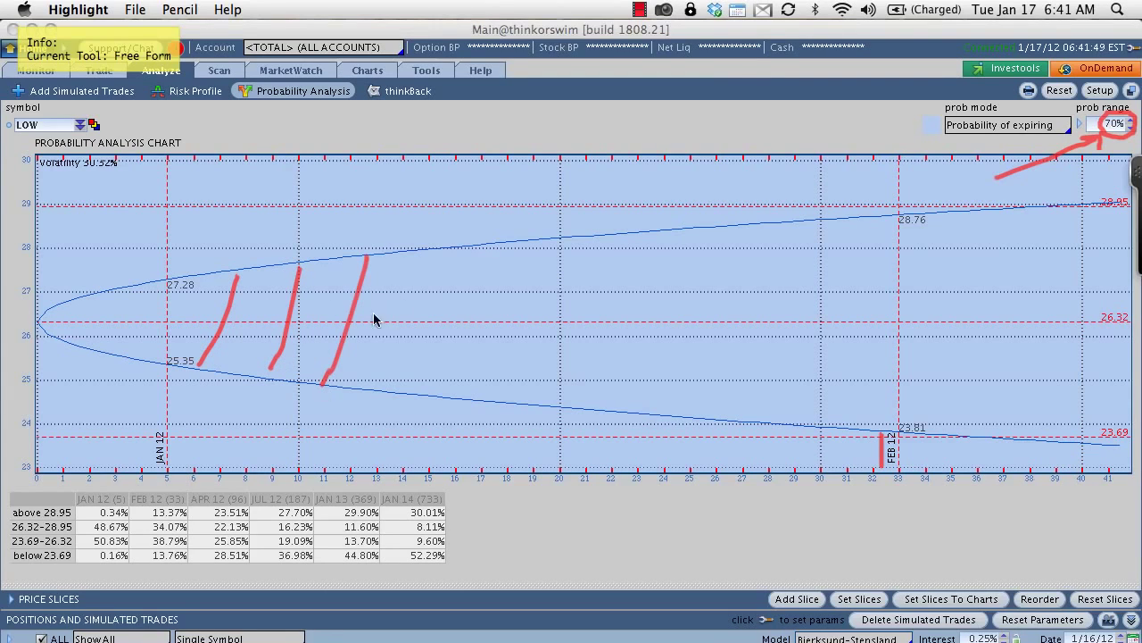
{"action": "left_click_drag", "start_coordinate": [440, 253], "coordinate": [385, 384]}
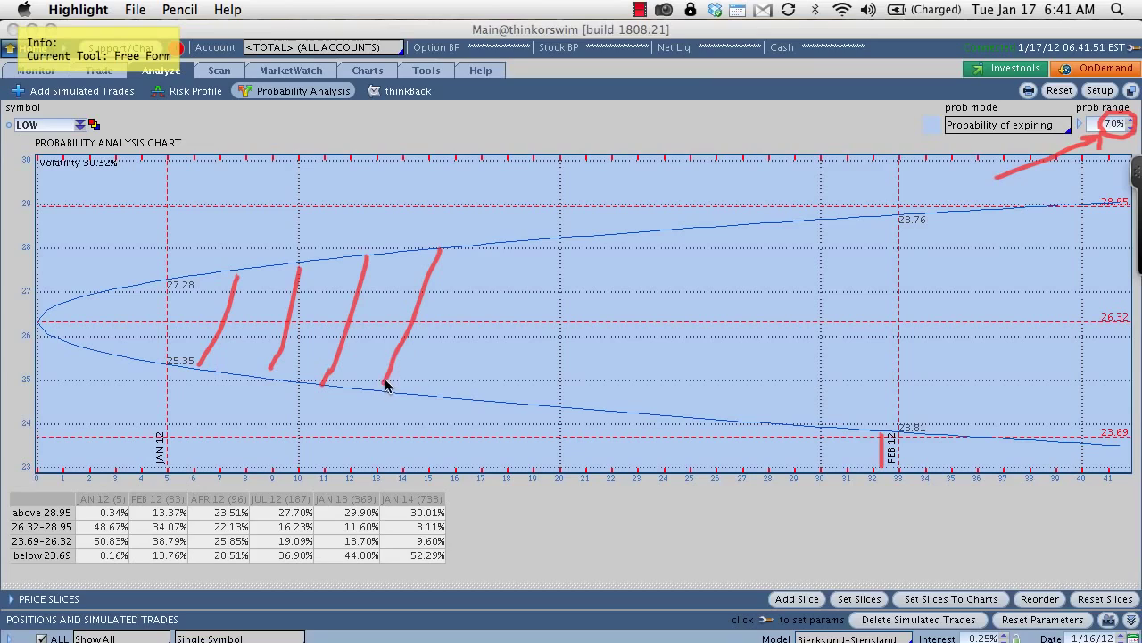
{"action": "mouse_move", "coordinate": [511, 245]}
{"action": "left_mouse_down"}
{"action": "mouse_move", "coordinate": [486, 350]}
{"action": "mouse_move", "coordinate": [453, 387]}
{"action": "left_mouse_up"}
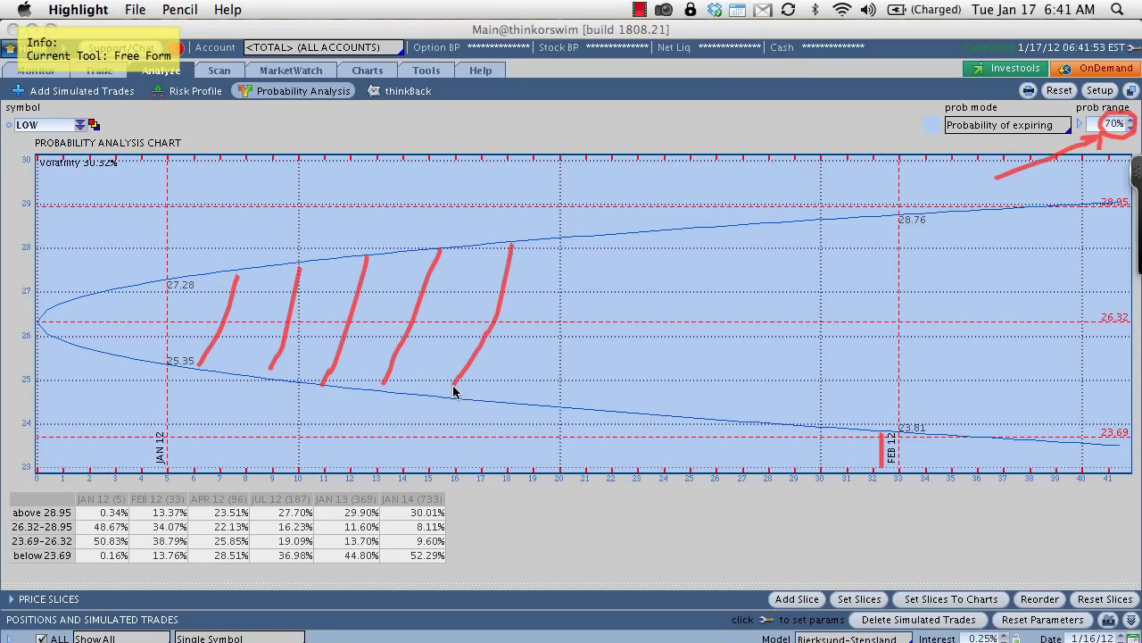
{"action": "left_click_drag", "start_coordinate": [591, 244], "coordinate": [543, 395]}
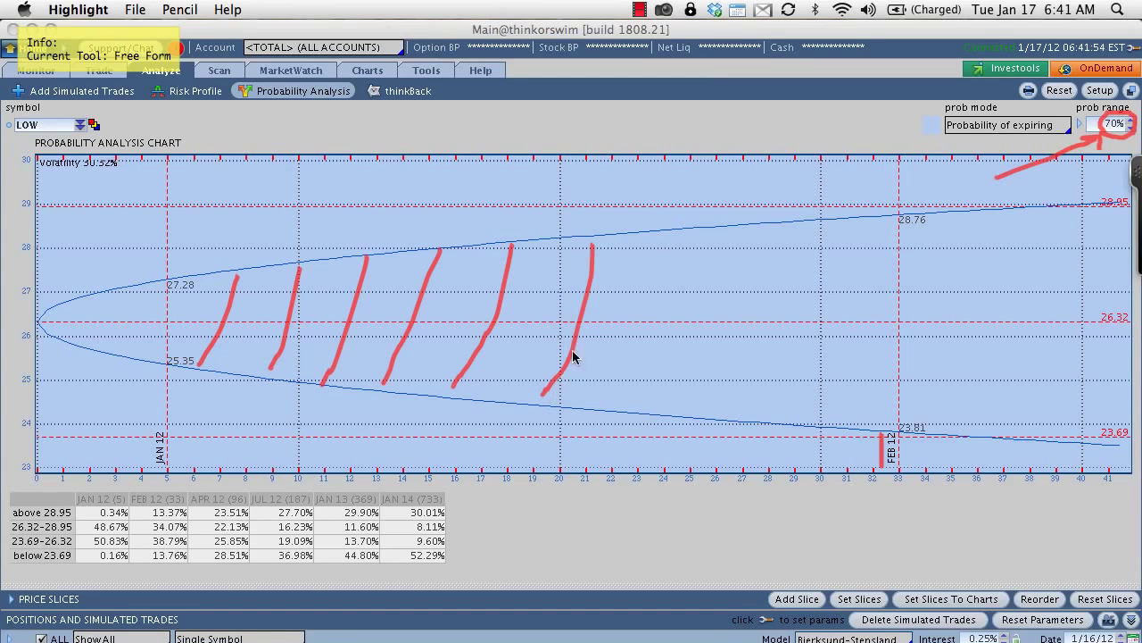
{"action": "mouse_move", "coordinate": [658, 241]}
{"action": "left_mouse_down"}
{"action": "mouse_move", "coordinate": [641, 349]}
{"action": "mouse_move", "coordinate": [618, 393]}
{"action": "left_mouse_up"}
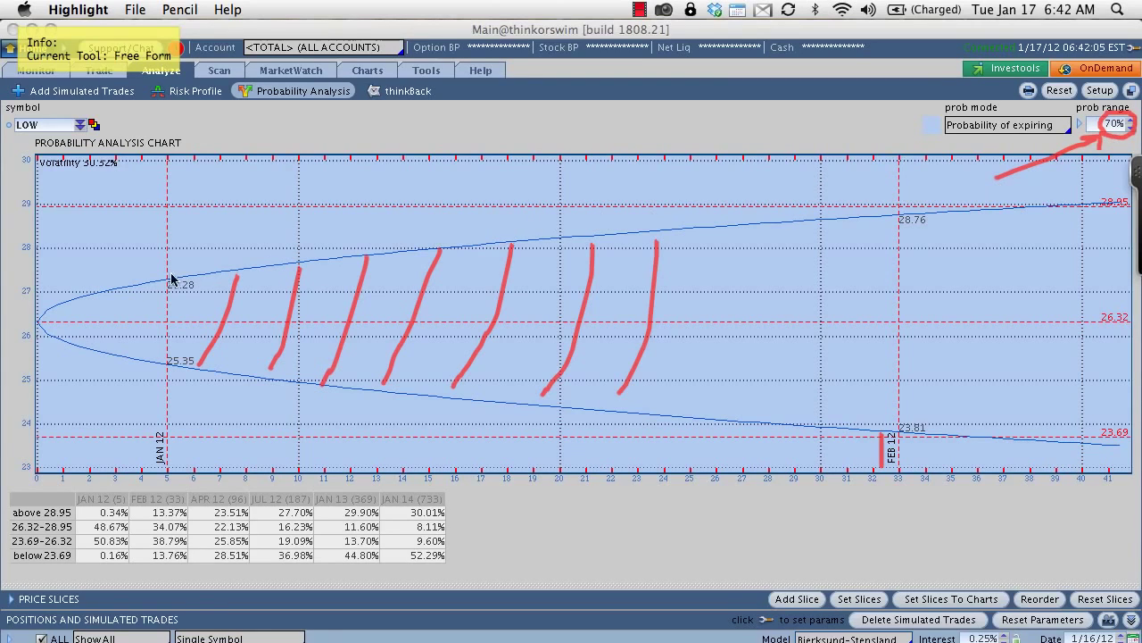
Sketch a wider pair of curves outside the upper and lower probability curves, then clear all markup
{"action": "left_click_drag", "start_coordinate": [40, 319], "coordinate": [242, 231]}
{"action": "left_click_drag", "start_coordinate": [321, 223], "coordinate": [695, 138]}
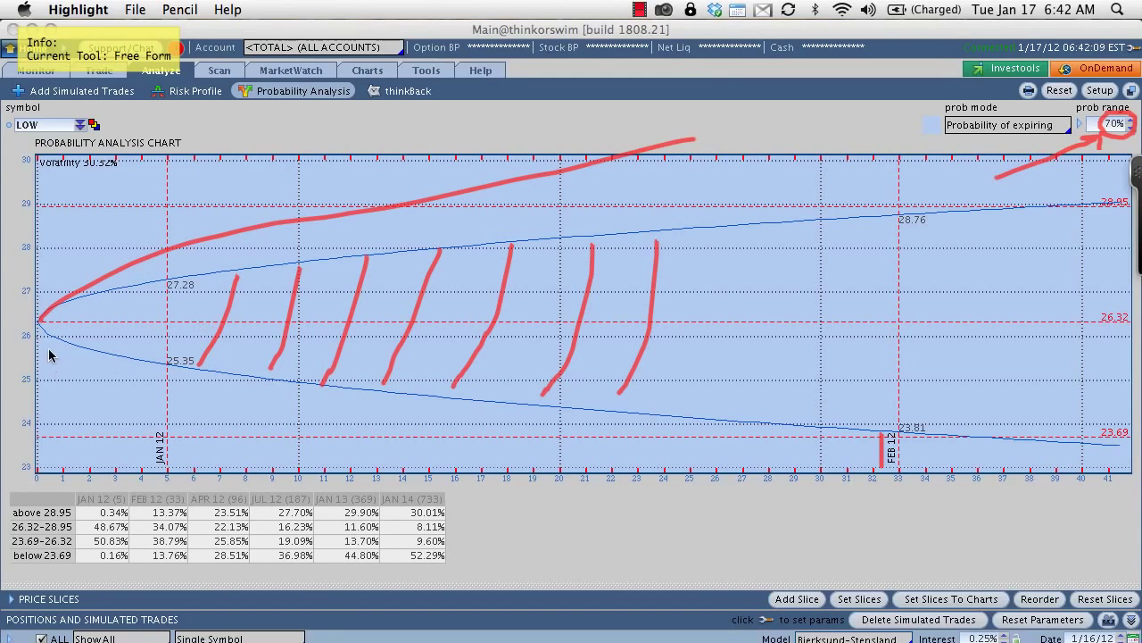
{"action": "mouse_move", "coordinate": [41, 323]}
{"action": "left_mouse_down"}
{"action": "mouse_move", "coordinate": [57, 353]}
{"action": "mouse_move", "coordinate": [266, 439]}
{"action": "mouse_move", "coordinate": [514, 482]}
{"action": "left_mouse_up"}
{"action": "left_click_drag", "start_coordinate": [604, 494], "coordinate": [677, 487]}
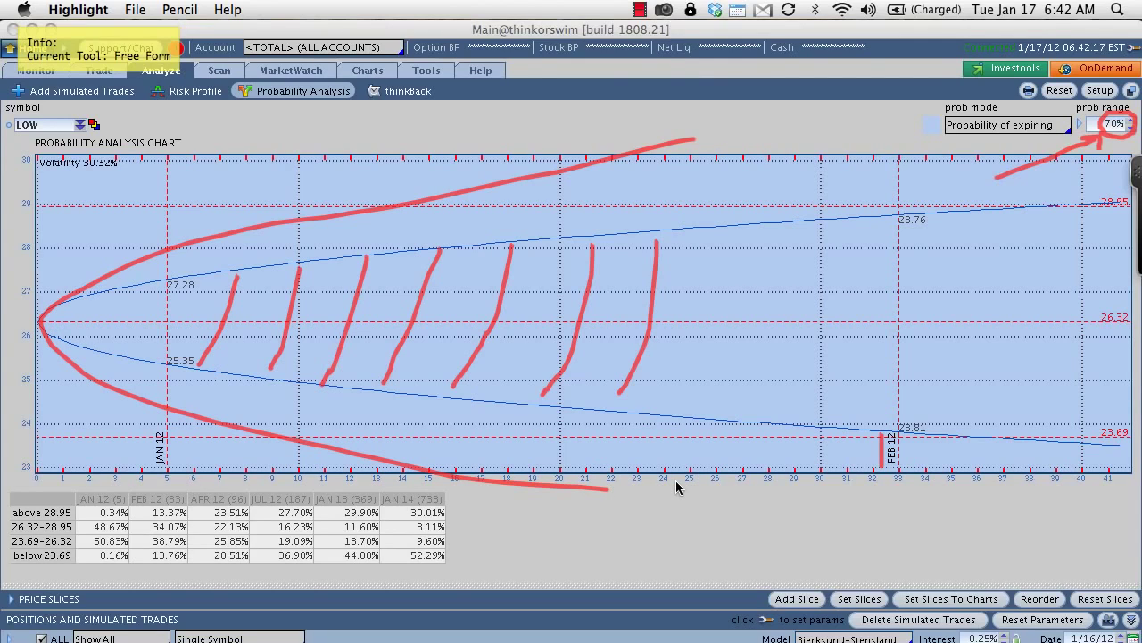
{"action": "key", "text": "Escape"}
Mark the FEB 12 line, draw an X above the upper curve there, and underline that curve and its price label
{"action": "left_click_drag", "start_coordinate": [876, 429], "coordinate": [887, 470]}
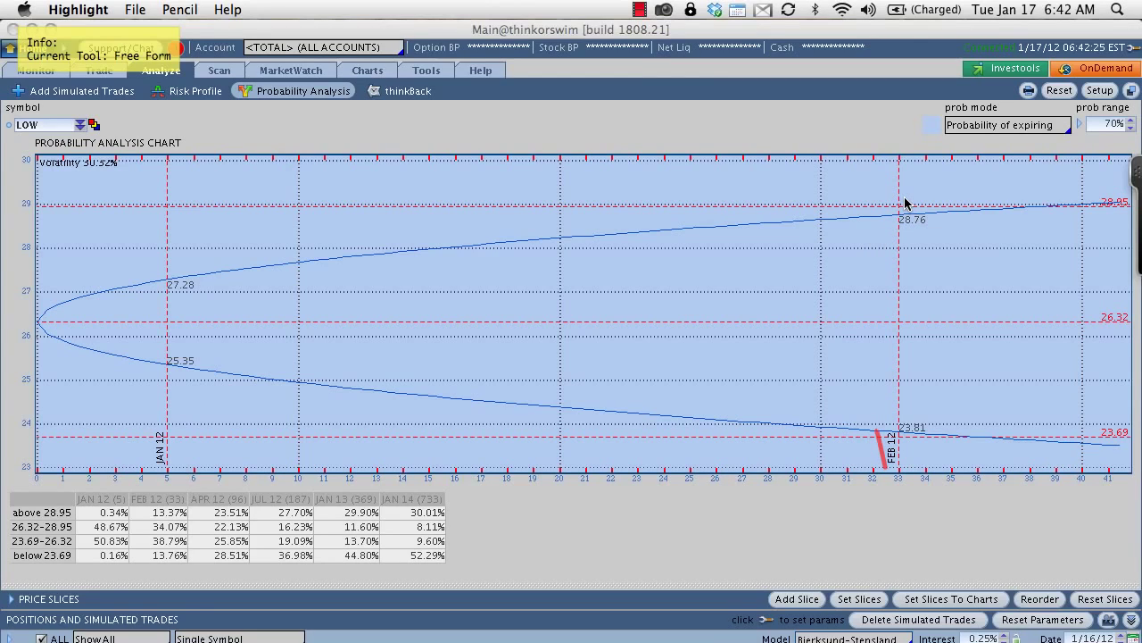
{"action": "left_click_drag", "start_coordinate": [910, 195], "coordinate": [889, 212]}
{"action": "left_click_drag", "start_coordinate": [714, 228], "coordinate": [798, 224]}
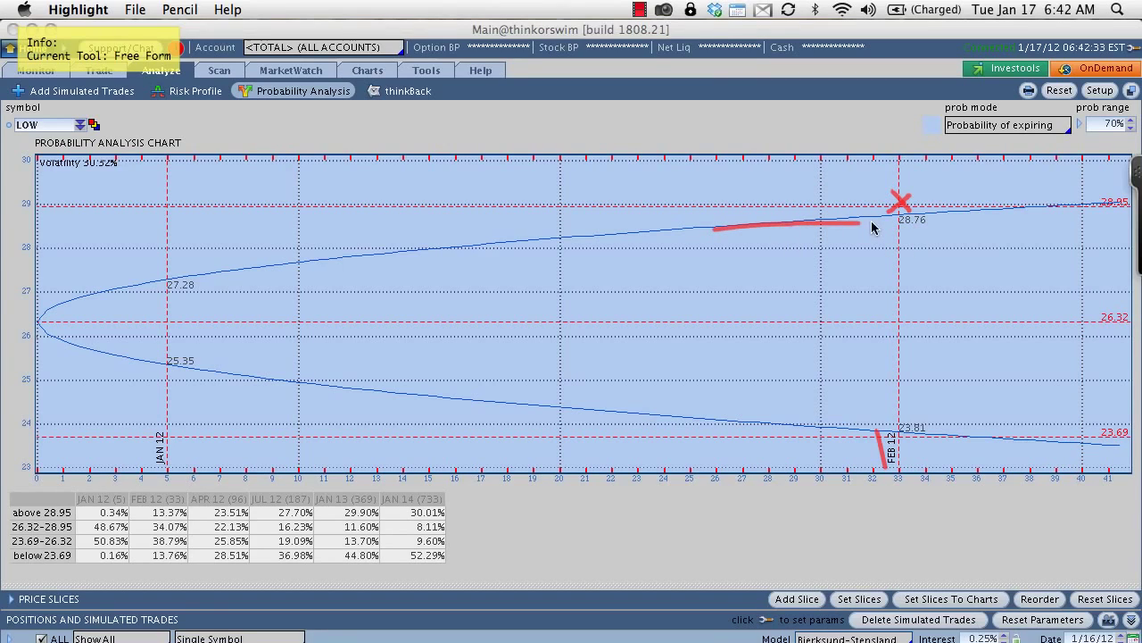
{"action": "left_click_drag", "start_coordinate": [871, 221], "coordinate": [955, 212]}
{"action": "left_click_drag", "start_coordinate": [902, 229], "coordinate": [931, 234]}
{"action": "left_click_drag", "start_coordinate": [932, 234], "coordinate": [900, 233]}
Underline the 70% probability range, mark and label the 28 price level at FEB 12, then clear the markup and leave annotation mode
{"action": "left_click_drag", "start_coordinate": [1099, 134], "coordinate": [1121, 135]}
{"action": "left_click_drag", "start_coordinate": [885, 248], "coordinate": [913, 248]}
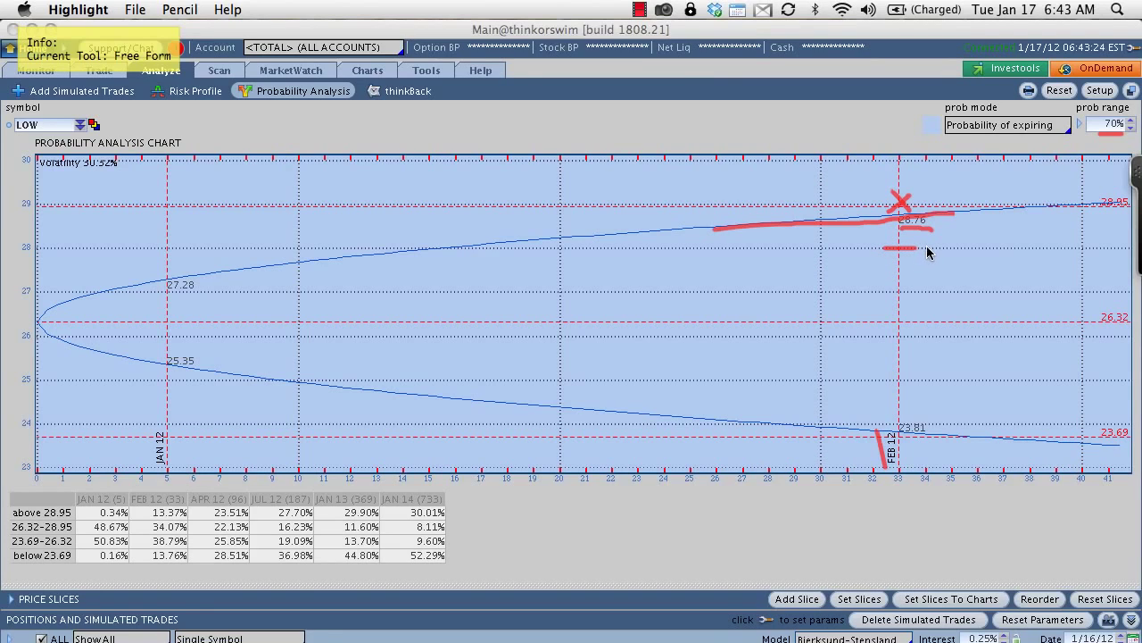
{"action": "left_click", "coordinate": [926, 248]}
{"action": "left_click_drag", "start_coordinate": [929, 249], "coordinate": [933, 260]}
{"action": "mouse_move", "coordinate": [942, 244]}
{"action": "left_mouse_down"}
{"action": "mouse_move", "coordinate": [944, 266]}
{"action": "mouse_move", "coordinate": [950, 245]}
{"action": "left_mouse_up"}
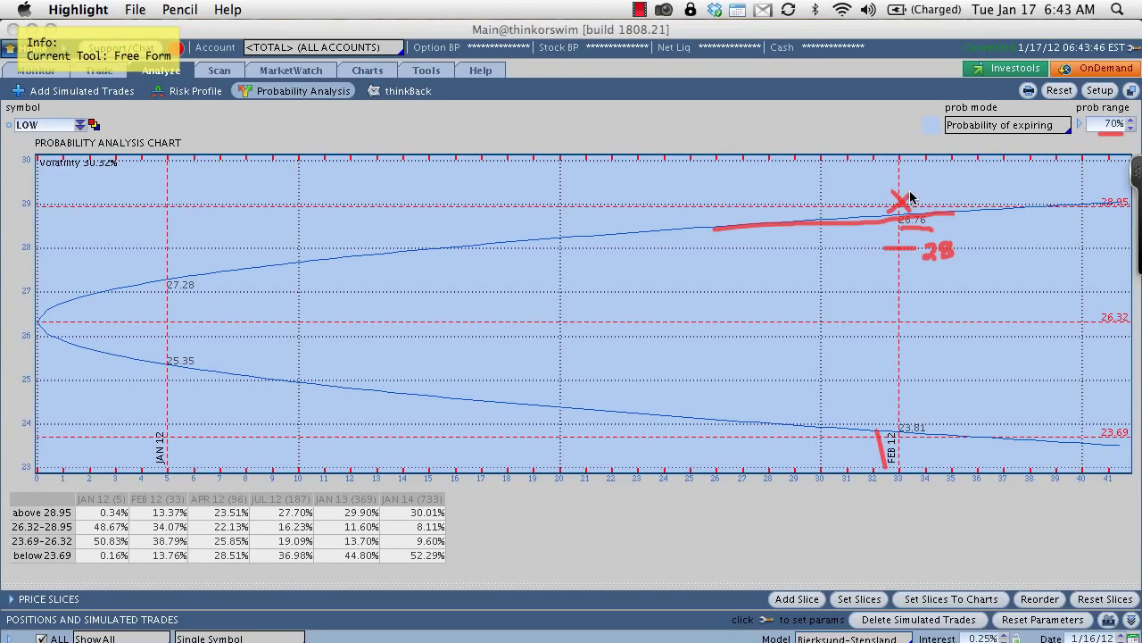
{"action": "key", "text": "Escape"}
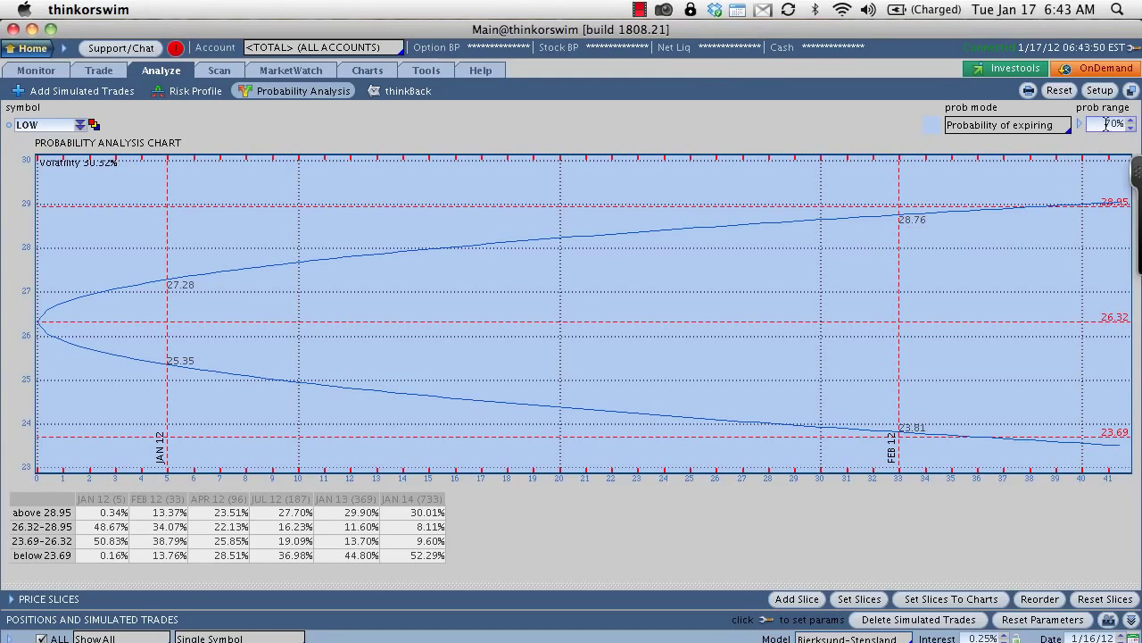
Set the probability range to 85%
{"action": "double_click", "coordinate": [1110, 125]}
{"action": "type", "text": "85"}
{"action": "key", "text": "Return"}
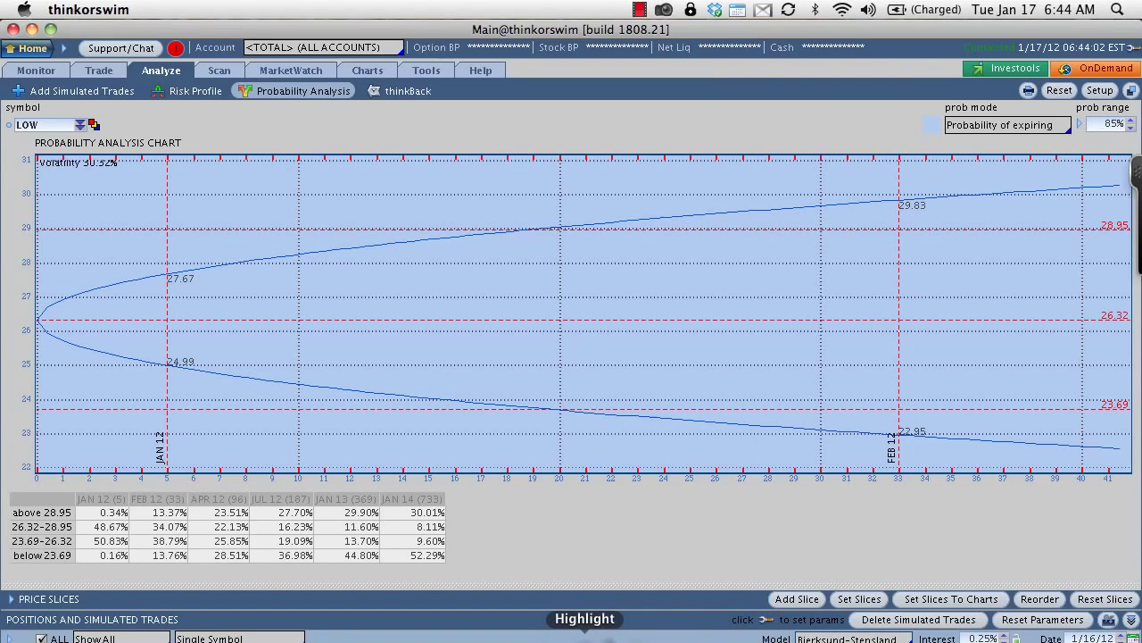
In Highlight, mark the 30 price level at FEB 12, draw a downward arrow from it and circle day 33 on the time axis
{"action": "left_click", "coordinate": [592, 641]}
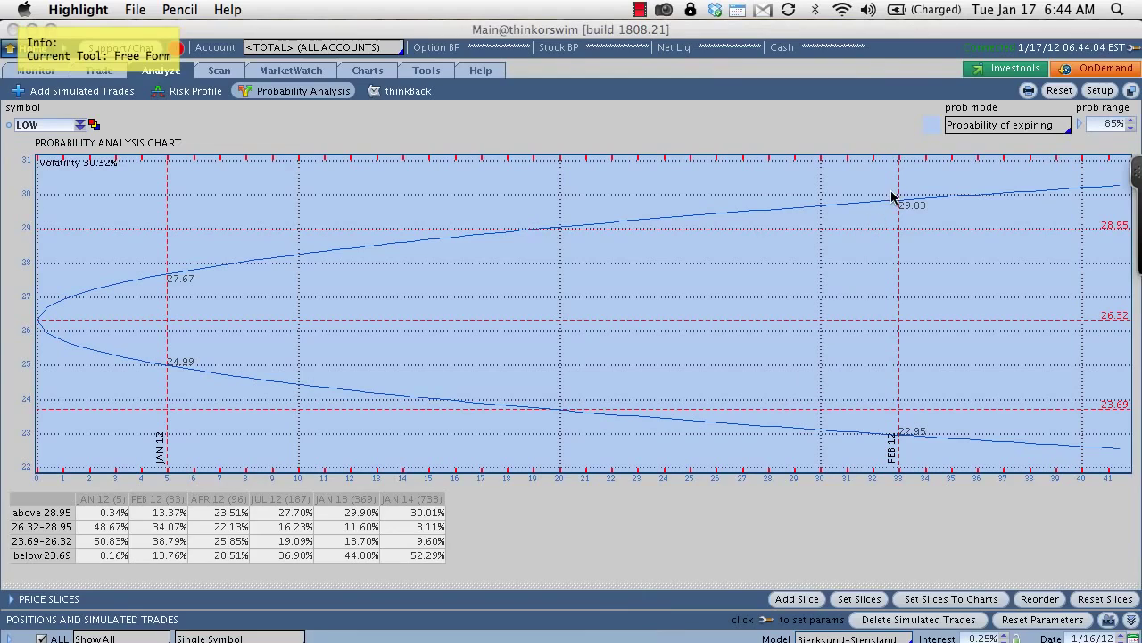
{"action": "left_click_drag", "start_coordinate": [889, 192], "coordinate": [909, 193]}
{"action": "mouse_move", "coordinate": [890, 210]}
{"action": "left_mouse_down"}
{"action": "mouse_move", "coordinate": [887, 383]}
{"action": "mouse_move", "coordinate": [880, 373]}
{"action": "mouse_move", "coordinate": [890, 389]}
{"action": "mouse_move", "coordinate": [896, 375]}
{"action": "left_mouse_up"}
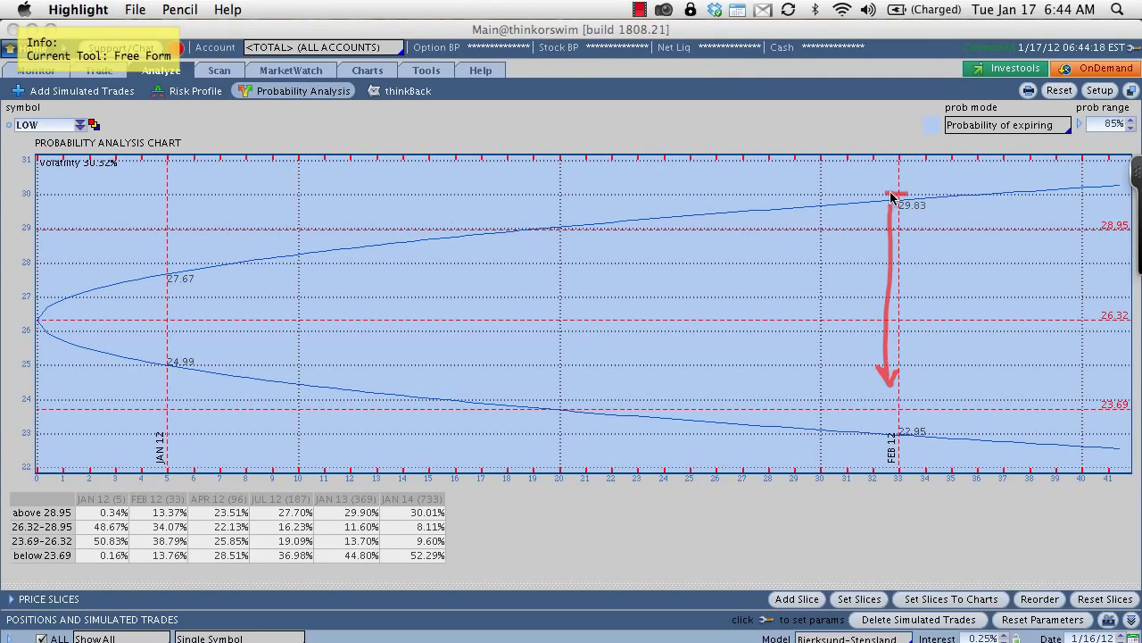
{"action": "left_click_drag", "start_coordinate": [889, 193], "coordinate": [910, 196]}
{"action": "mouse_move", "coordinate": [902, 471]}
{"action": "left_mouse_down"}
{"action": "mouse_move", "coordinate": [888, 482]}
{"action": "mouse_move", "coordinate": [895, 502]}
{"action": "mouse_move", "coordinate": [917, 489]}
{"action": "mouse_move", "coordinate": [903, 471]}
{"action": "left_mouse_up"}
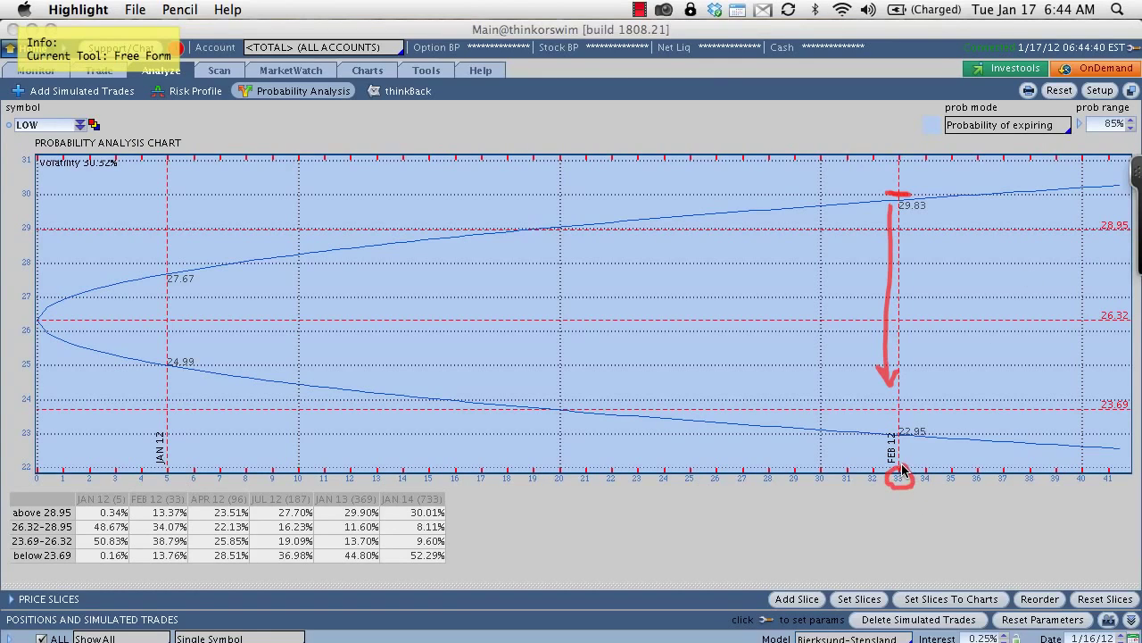